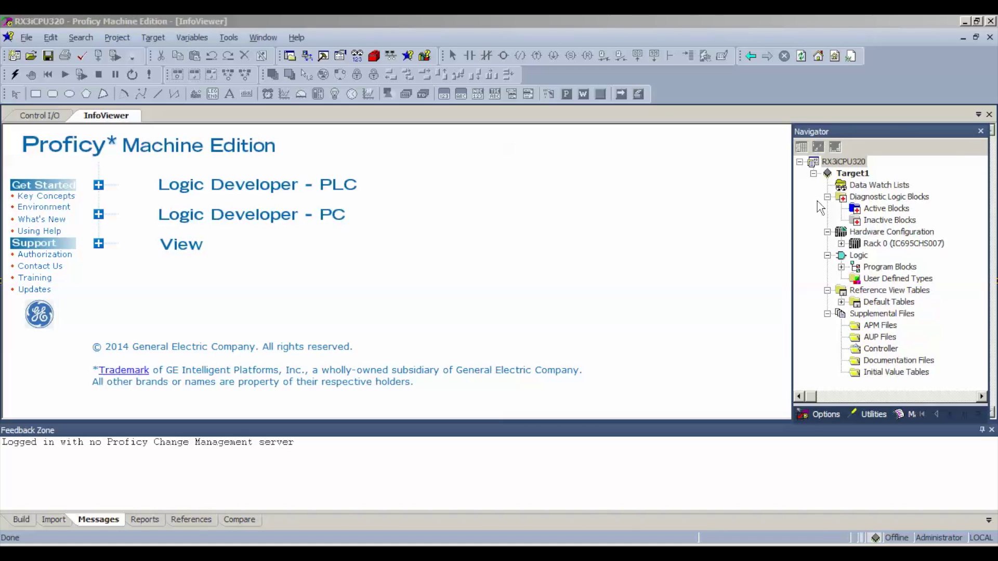
Add the IC694ALG442 mixed analog module to Slot 4 of Rack 0 and review its output and input channel data.
{"action": "left_click", "coordinate": [842, 243]}
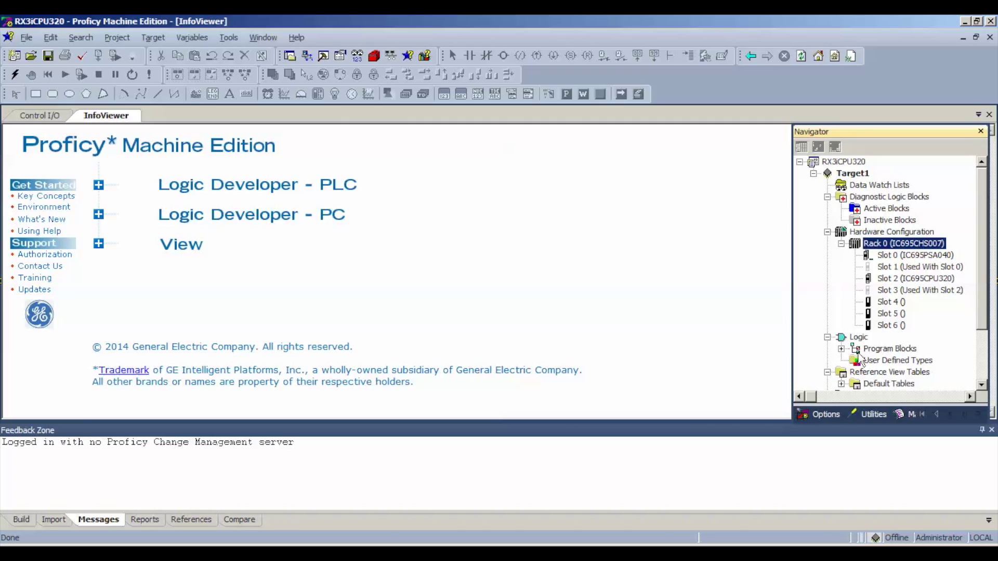
{"action": "right_click", "coordinate": [894, 304]}
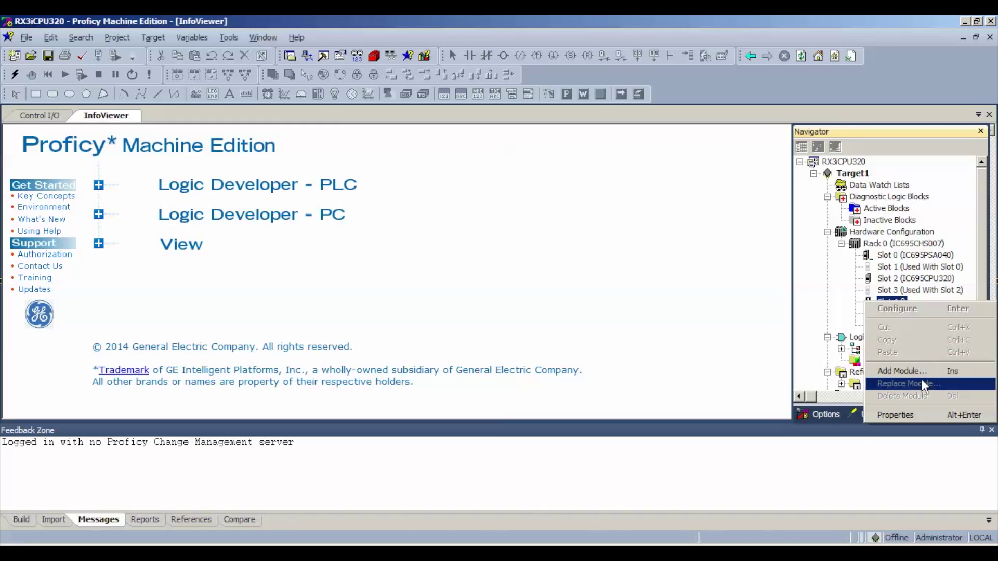
{"action": "left_click", "coordinate": [901, 371]}
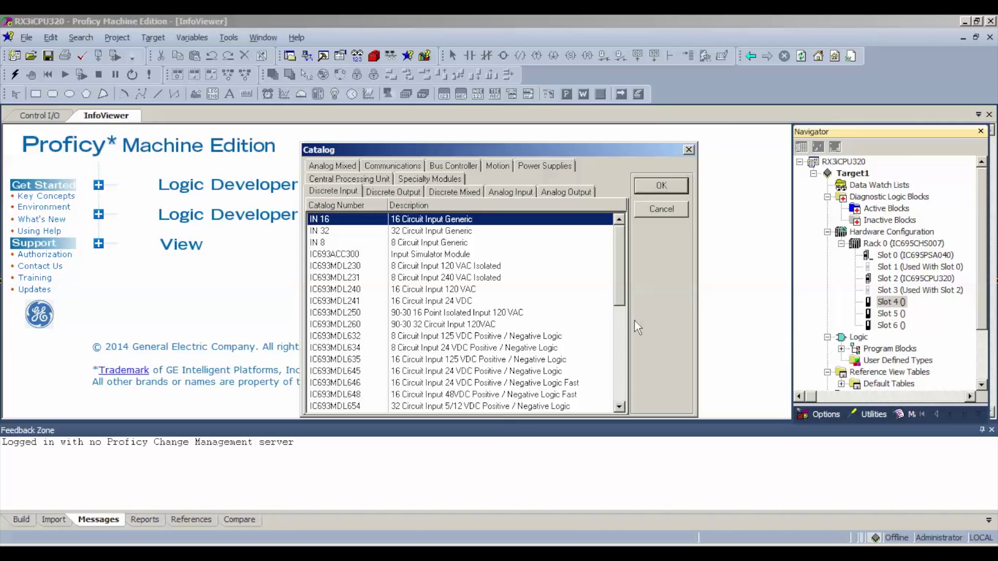
{"action": "left_click", "coordinate": [338, 164]}
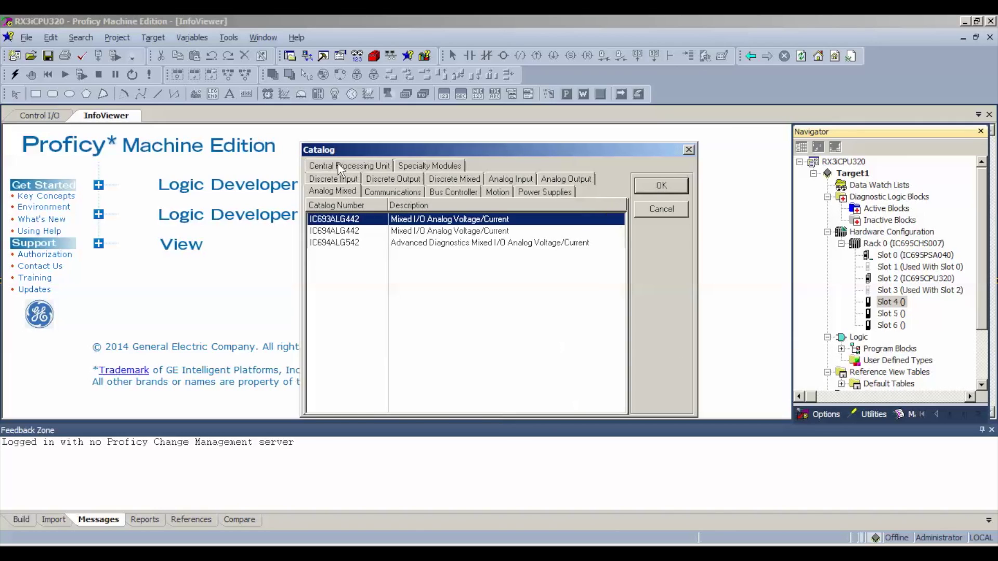
{"action": "left_click", "coordinate": [329, 234]}
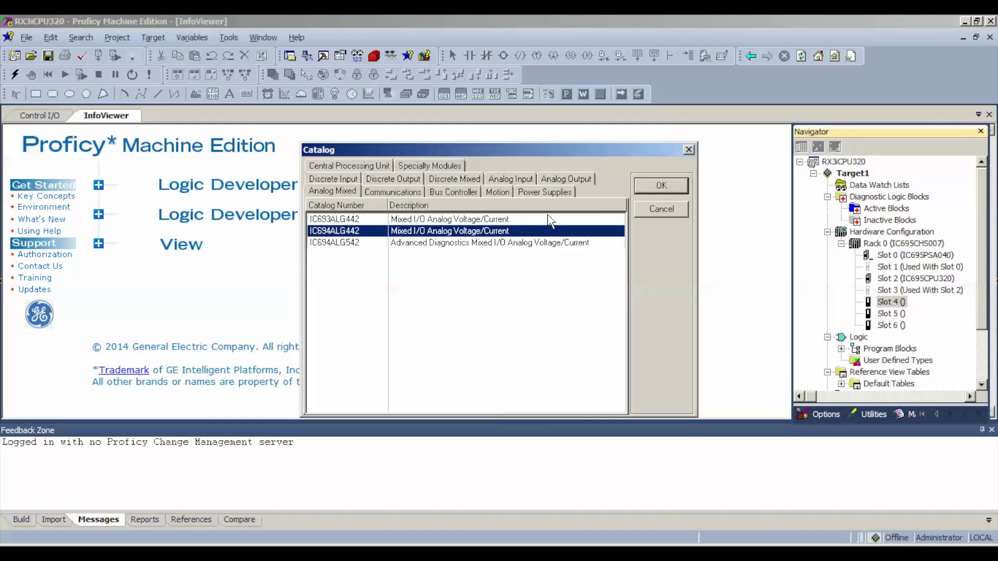
{"action": "left_click", "coordinate": [660, 186]}
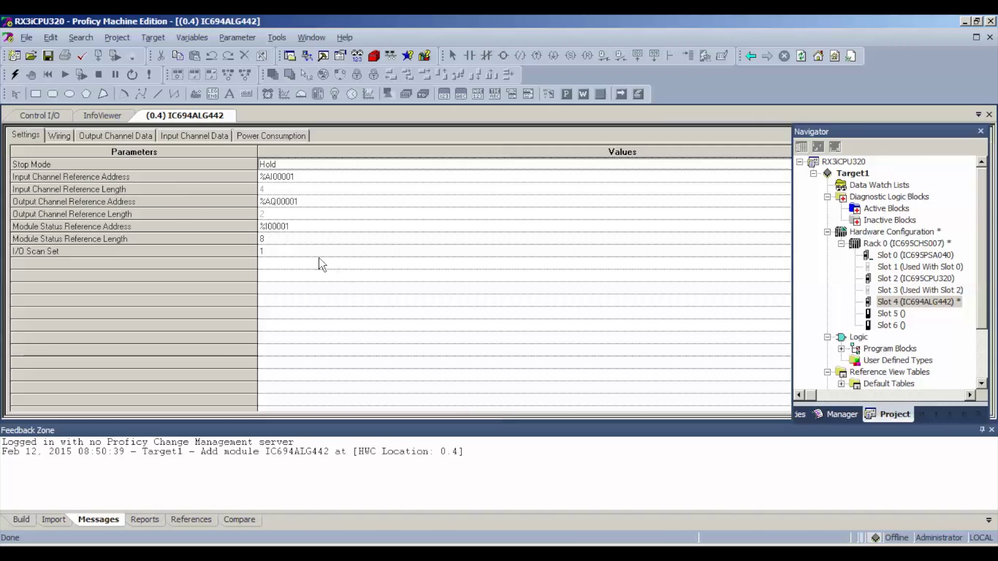
{"action": "left_click", "coordinate": [121, 139]}
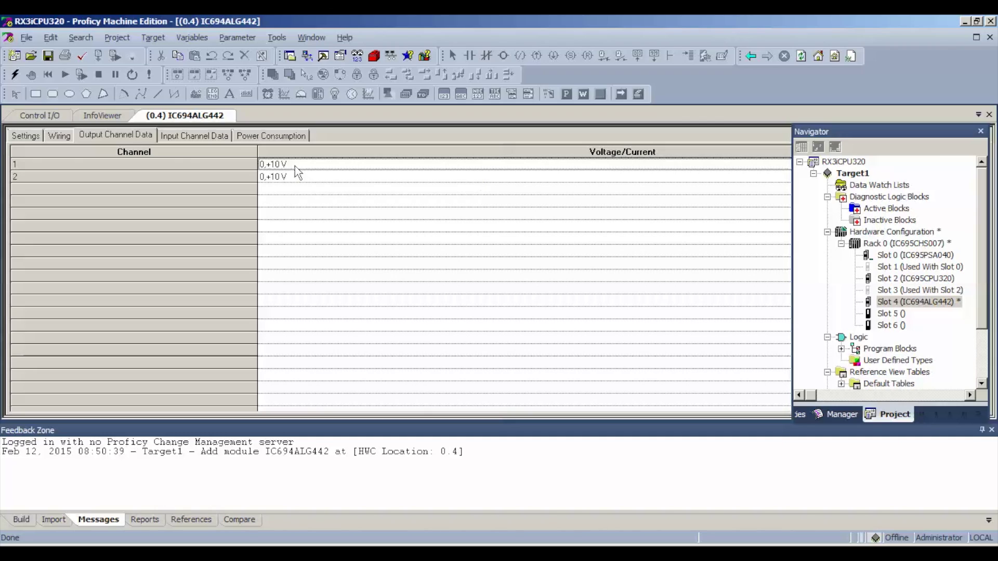
{"action": "left_click", "coordinate": [183, 136]}
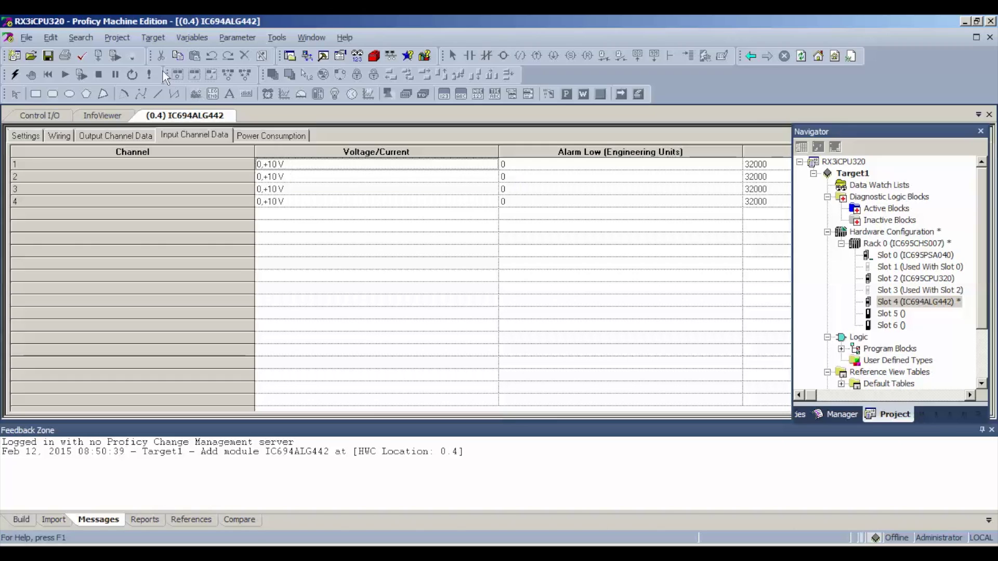
Go online with the controller in programmer mode and clear its Controller Fault Table and IO Fault Table.
{"action": "left_click", "coordinate": [15, 76]}
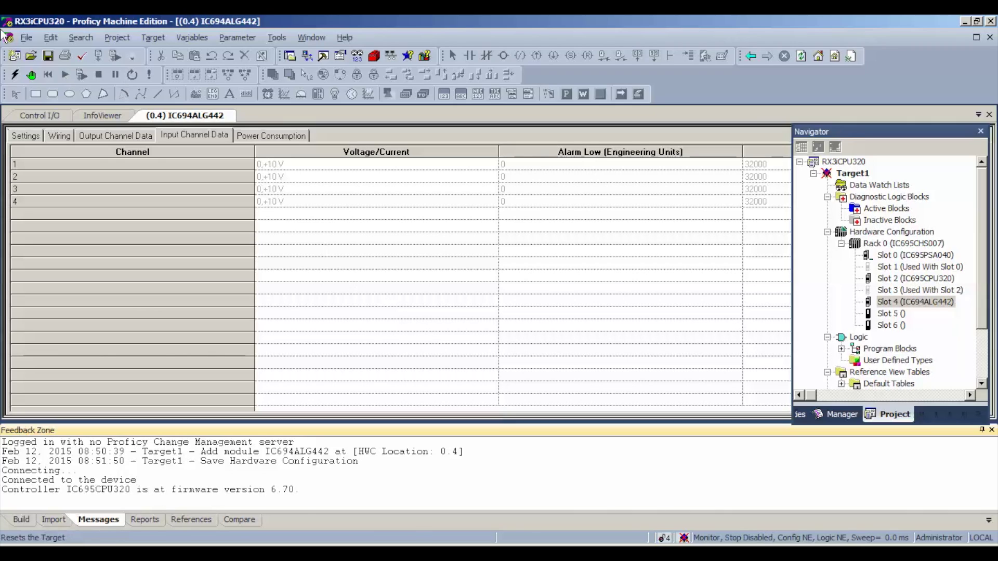
{"action": "left_click", "coordinate": [30, 75]}
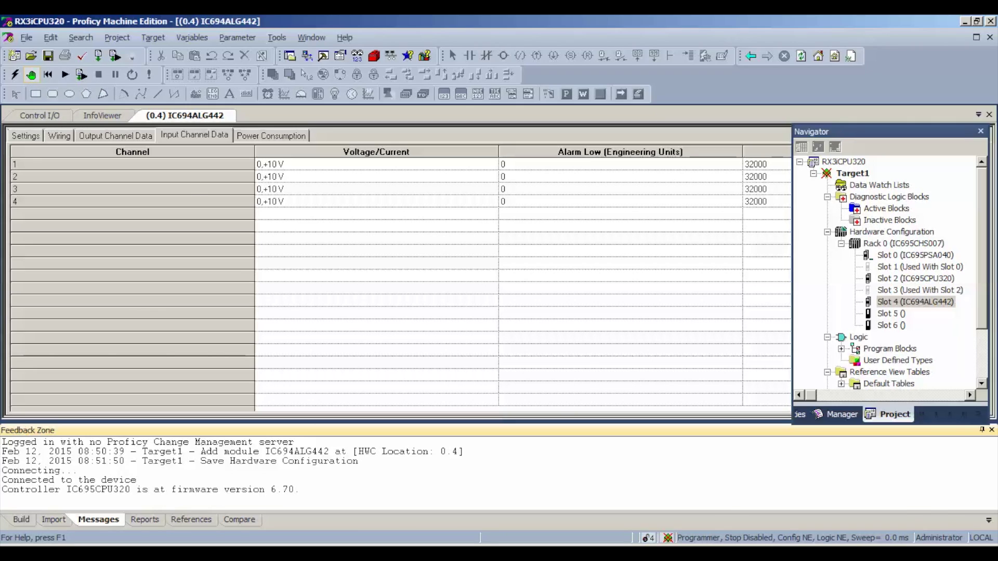
{"action": "left_click", "coordinate": [152, 38]}
{"action": "mouse_move", "coordinate": [246, 232]}
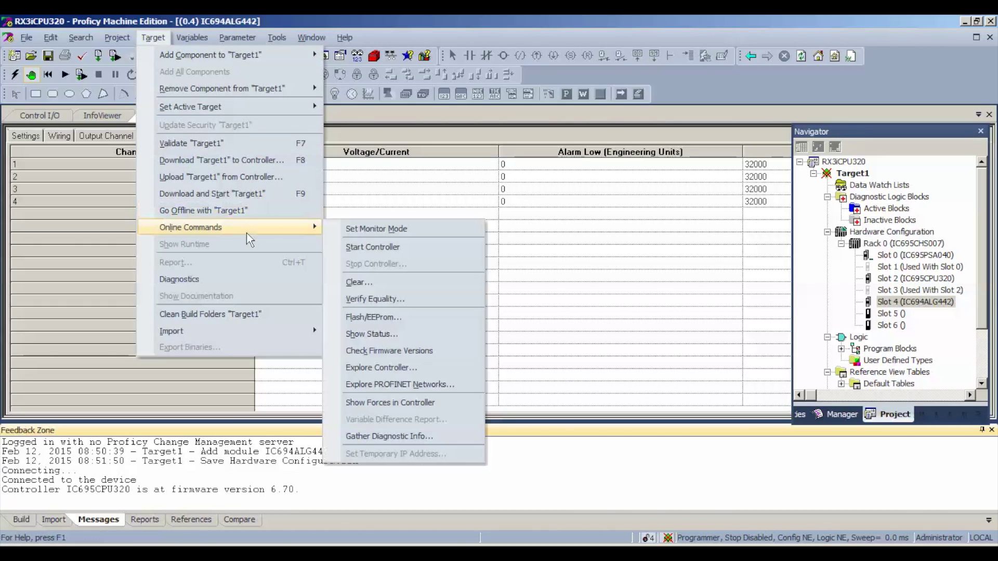
{"action": "left_click", "coordinate": [375, 283]}
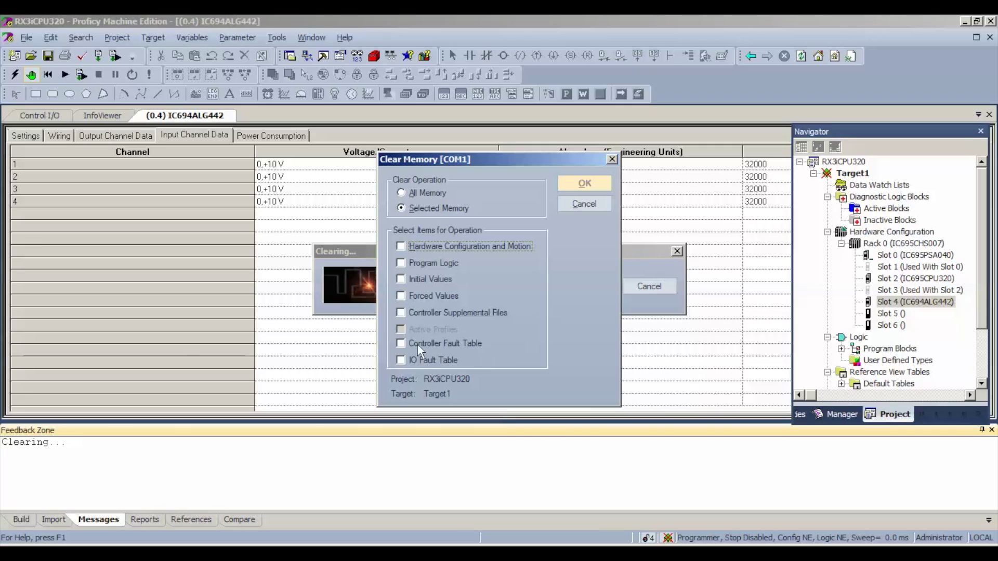
{"action": "left_click", "coordinate": [401, 342]}
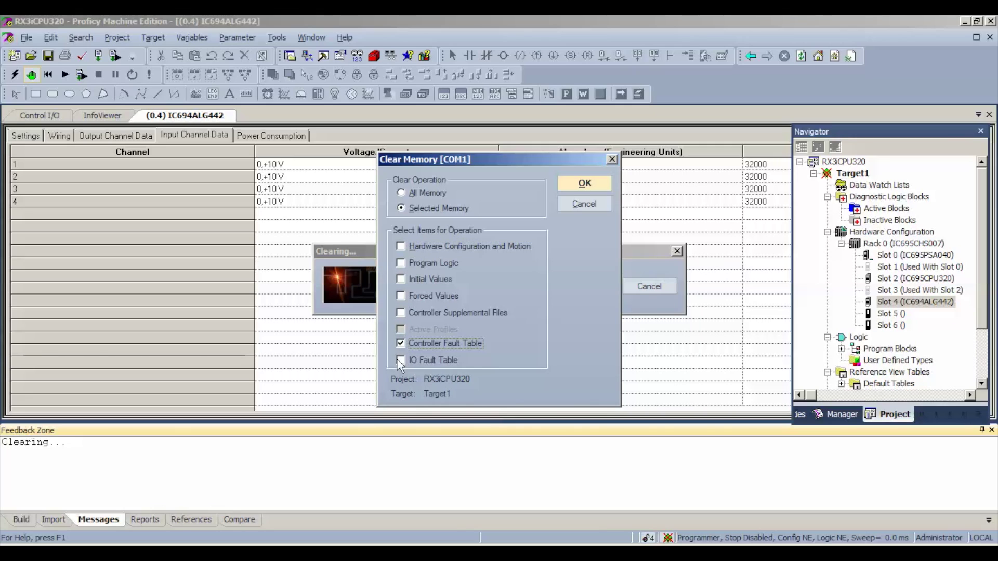
{"action": "left_click", "coordinate": [401, 360]}
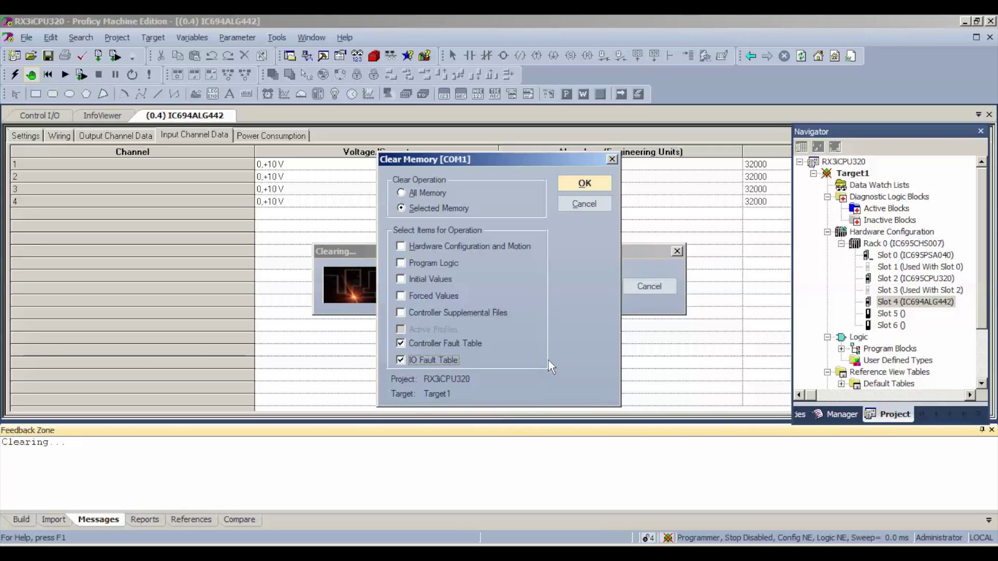
{"action": "left_click", "coordinate": [586, 185]}
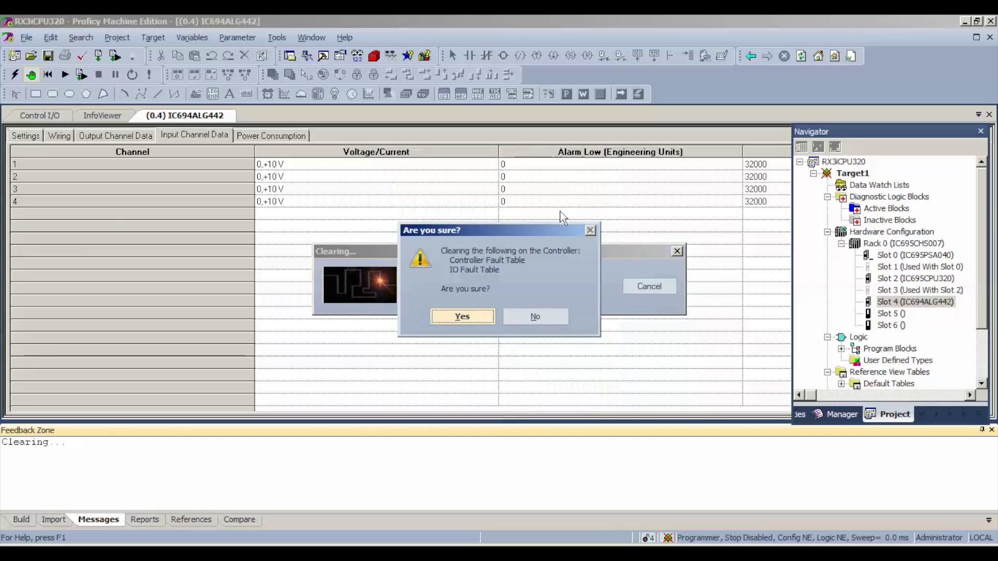
{"action": "left_click", "coordinate": [466, 316]}
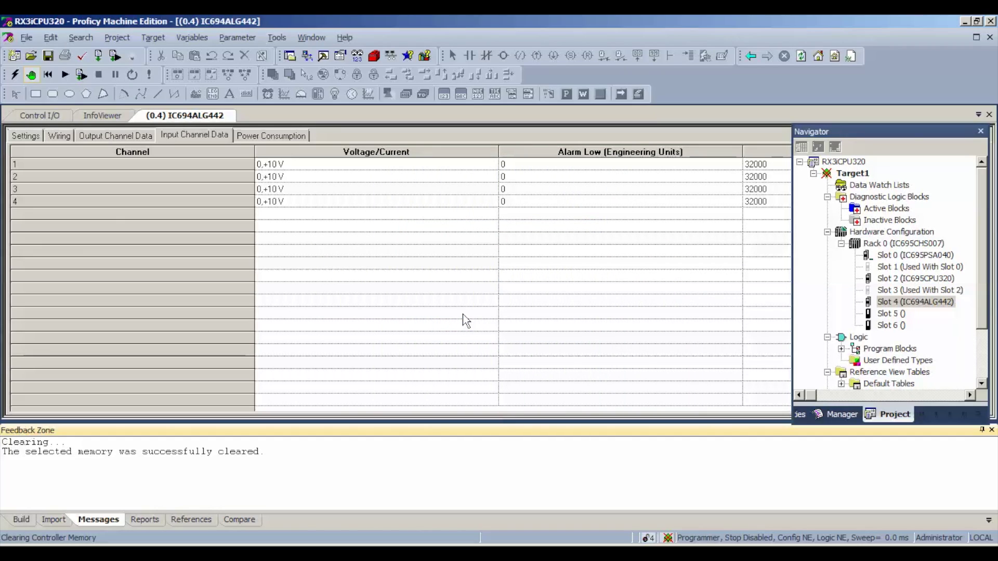
Download the hardware configuration and logic to the controller and start it with outputs enabled.
{"action": "left_click", "coordinate": [81, 75]}
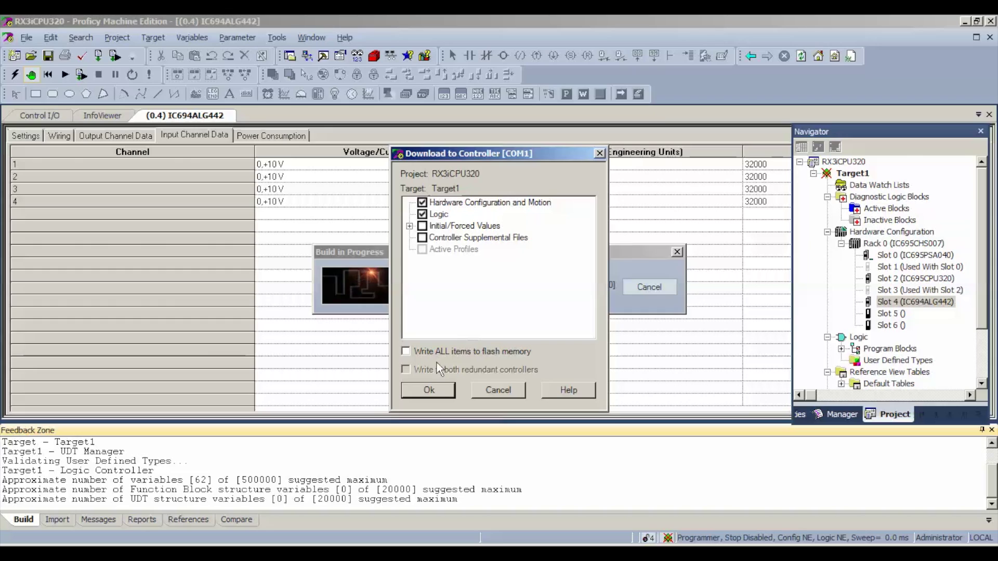
{"action": "left_click", "coordinate": [437, 396]}
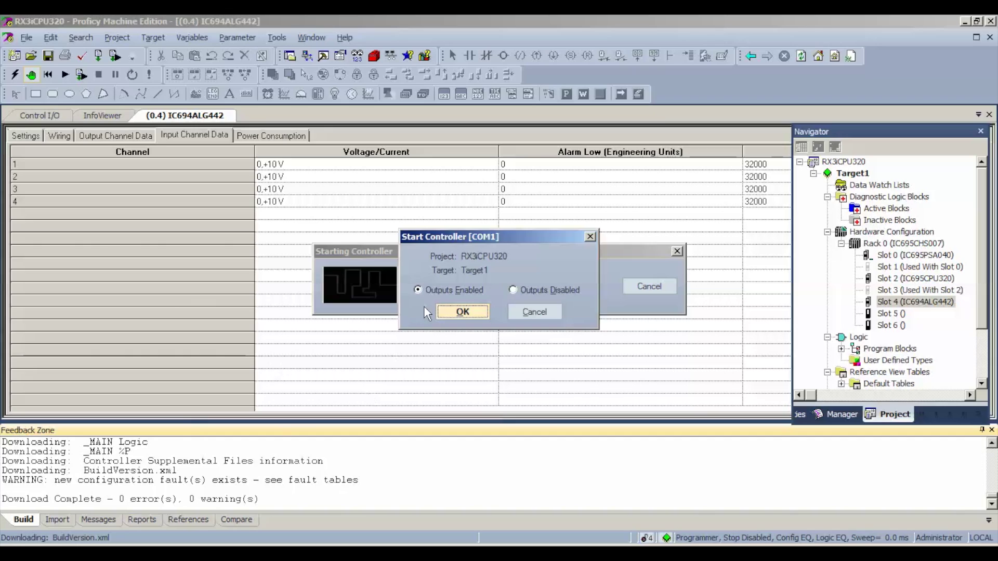
{"action": "left_click", "coordinate": [452, 316]}
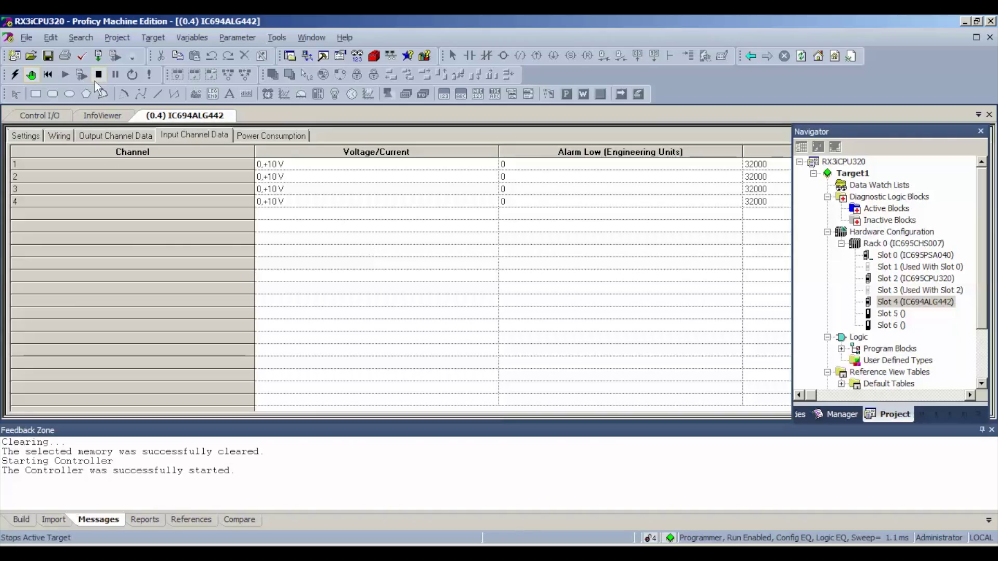
Open the default %AI - Analog Input reference table and inspect the module's input channels up to %AI0004.
{"action": "scroll", "coordinate": [980, 303], "scroll_direction": "down", "scroll_amount": 2}
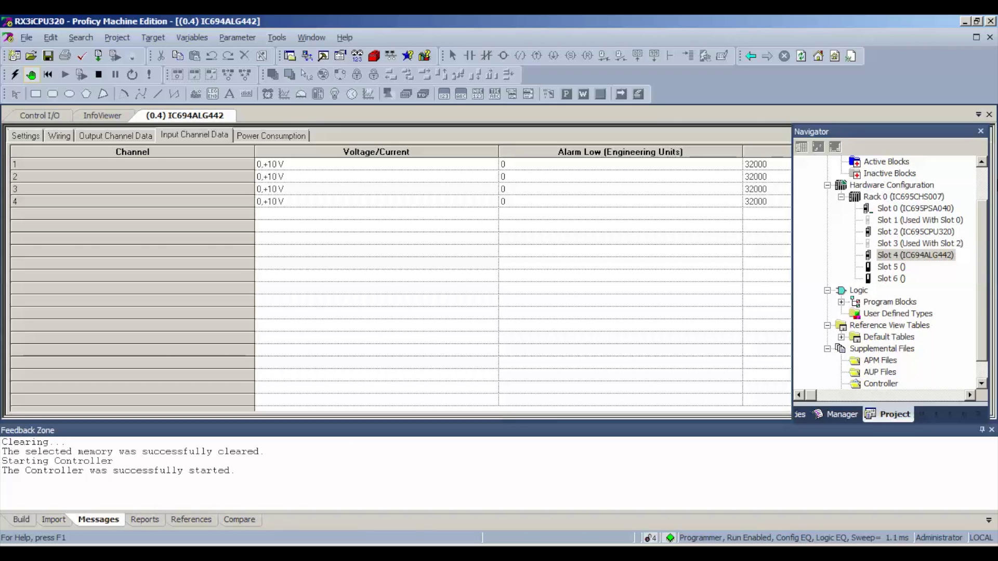
{"action": "left_click_drag", "start_coordinate": [983, 210], "coordinate": [979, 260]}
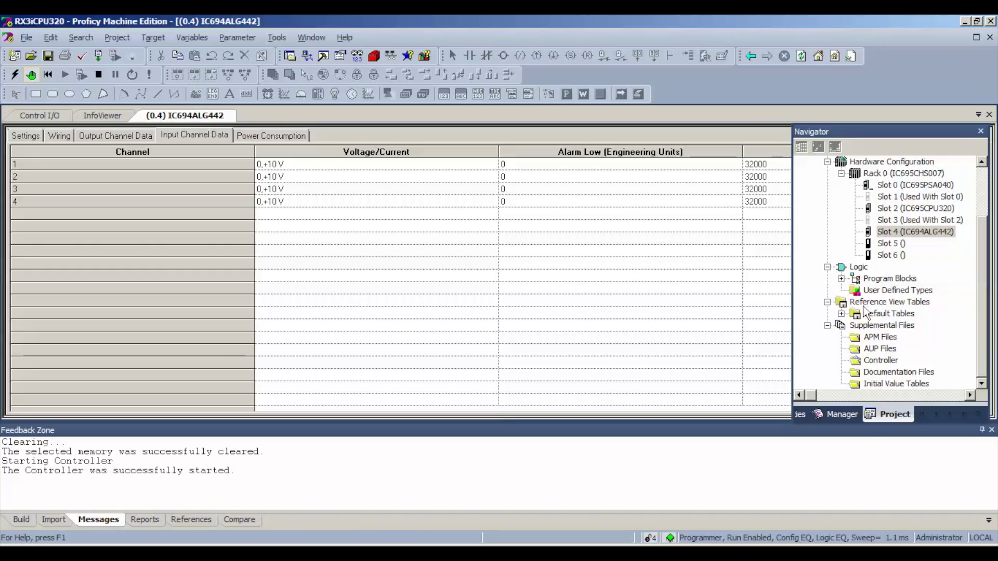
{"action": "left_click", "coordinate": [841, 314]}
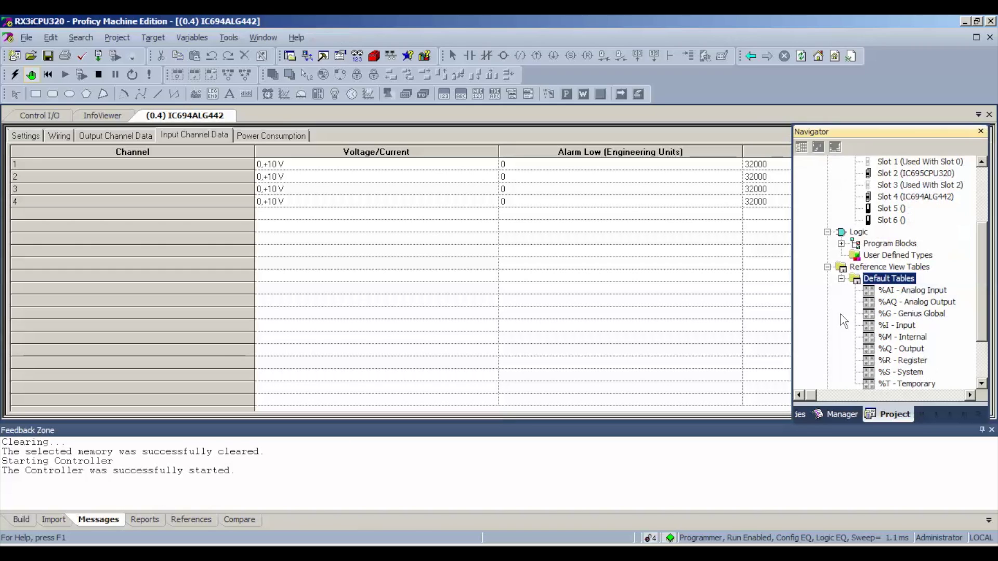
{"action": "double_click", "coordinate": [897, 291]}
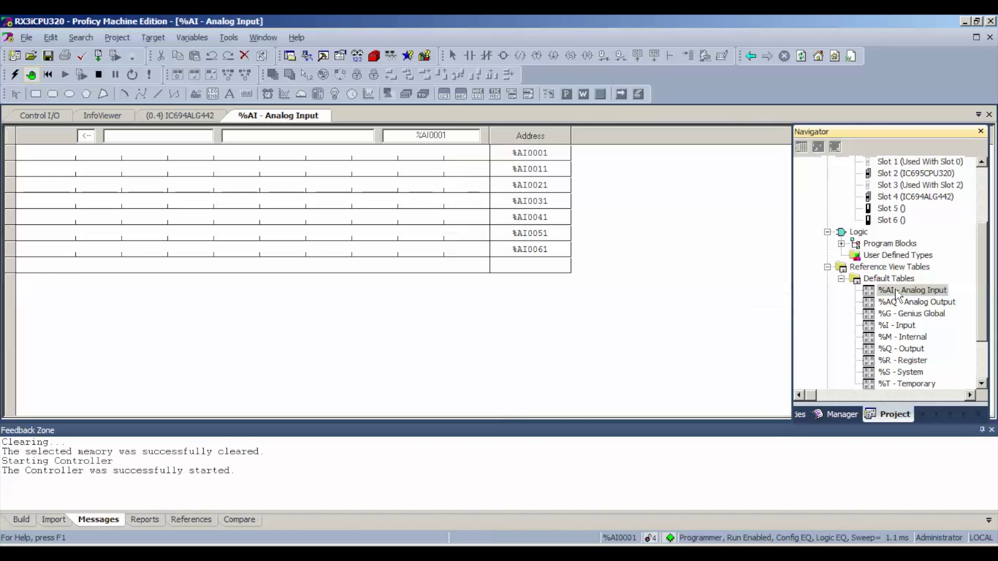
{"action": "right_click", "coordinate": [896, 292]}
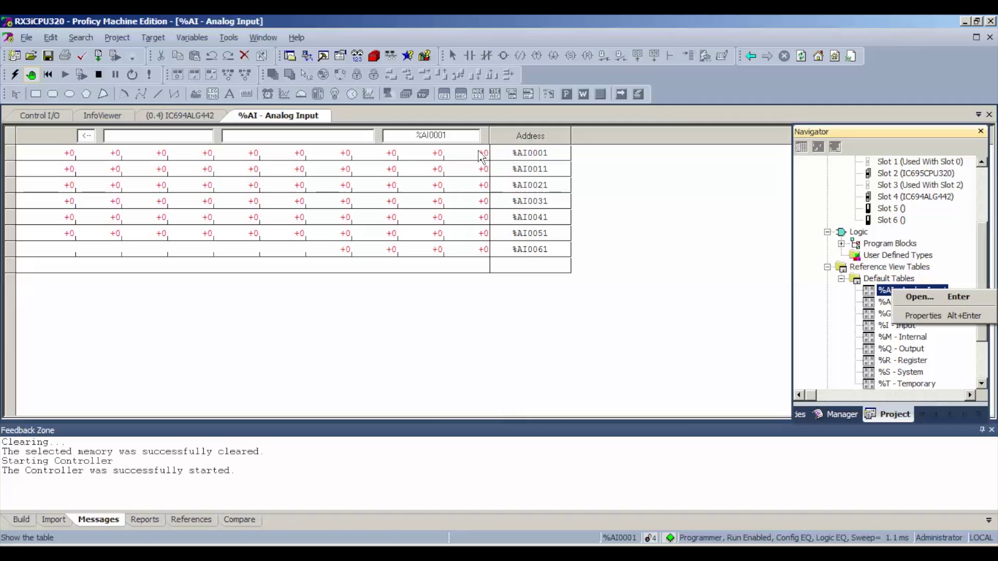
{"action": "left_click", "coordinate": [343, 156]}
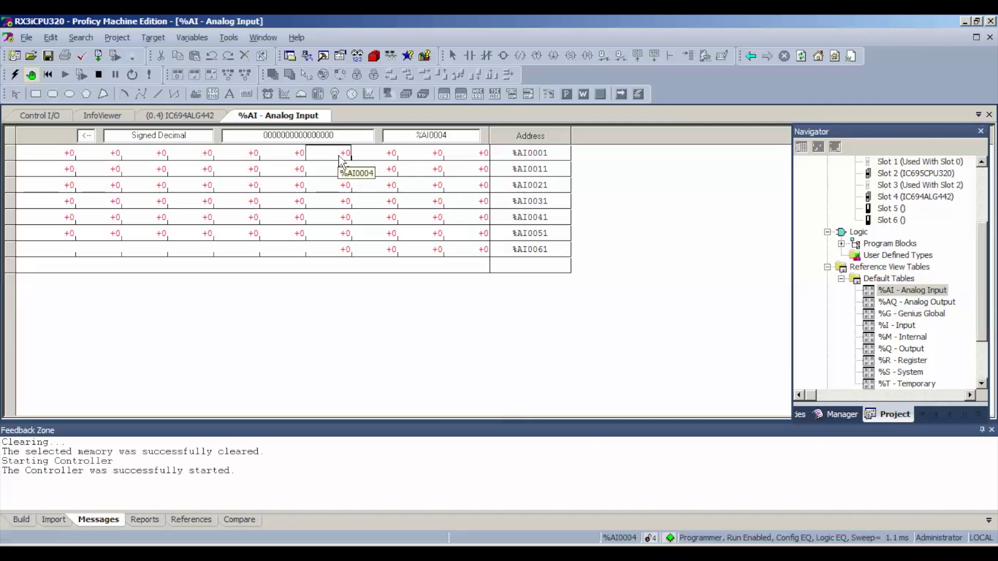
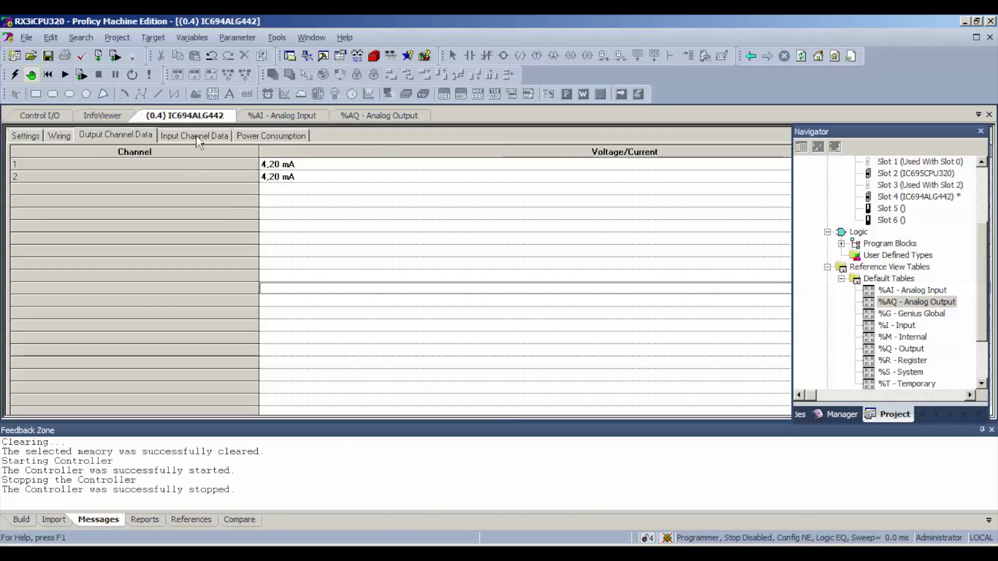
Set the Voltage/Current range of all four input channels of the IC694ALG442 module to 4,20 mA.
{"action": "left_click", "coordinate": [196, 136]}
{"action": "left_click", "coordinate": [267, 164]}
{"action": "left_click", "coordinate": [270, 165]}
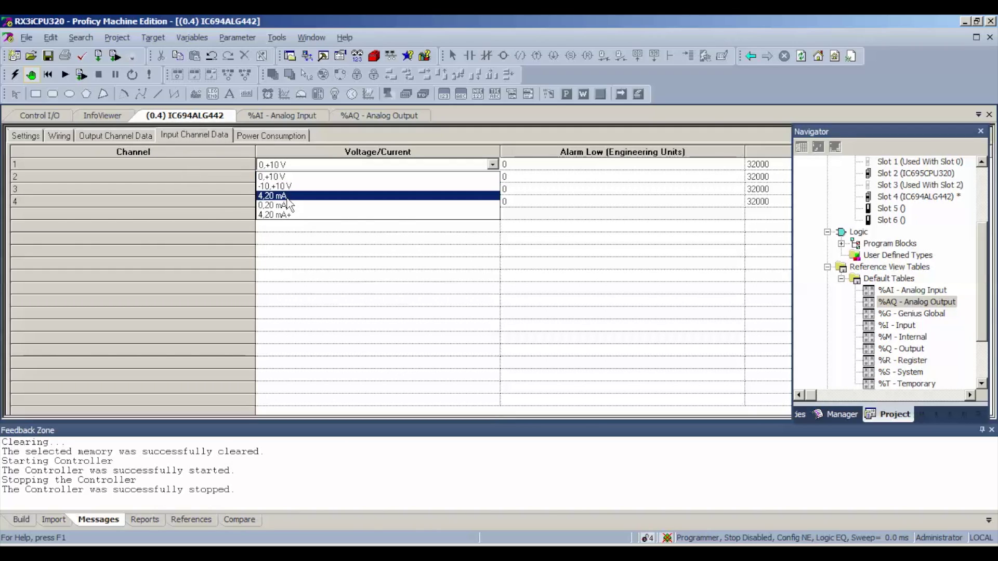
{"action": "left_click", "coordinate": [281, 196]}
{"action": "left_click", "coordinate": [271, 178]}
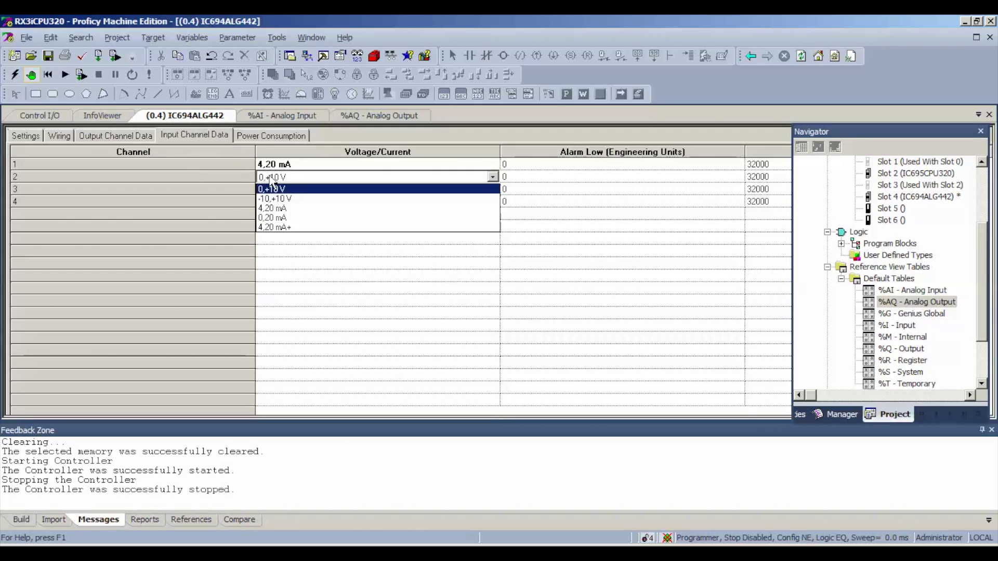
{"action": "left_click", "coordinate": [292, 209]}
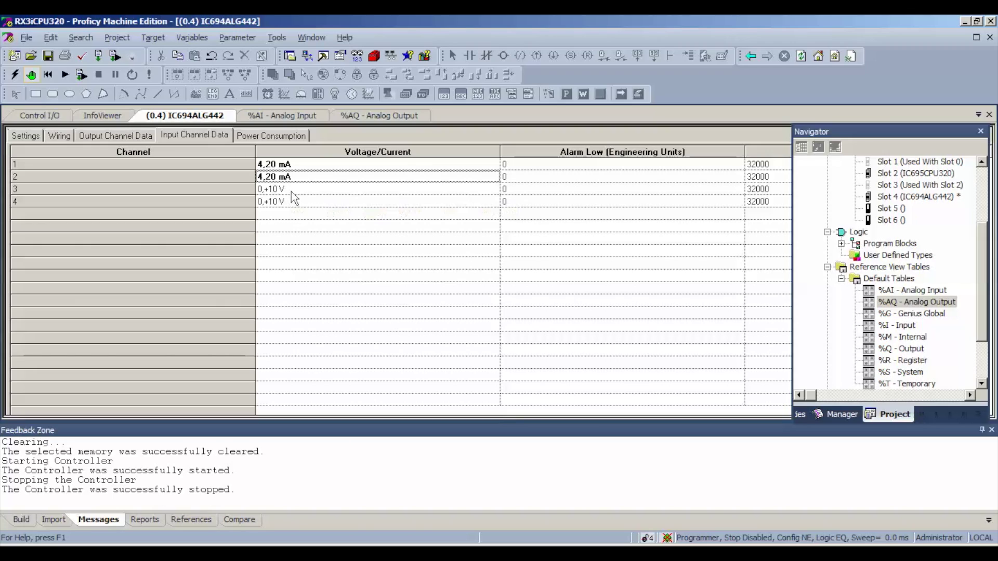
{"action": "left_click", "coordinate": [291, 190]}
{"action": "left_click", "coordinate": [291, 223]}
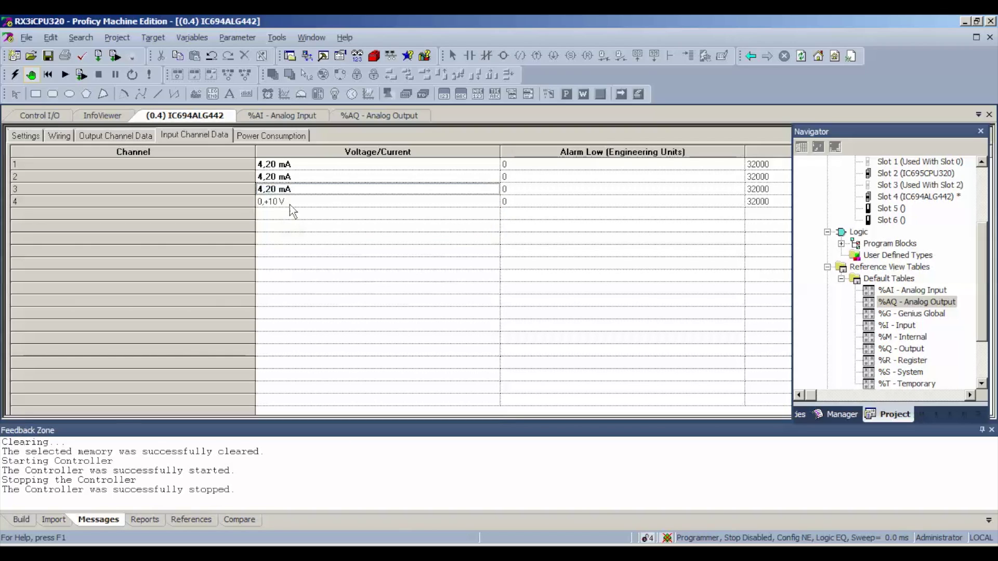
{"action": "left_click", "coordinate": [290, 205]}
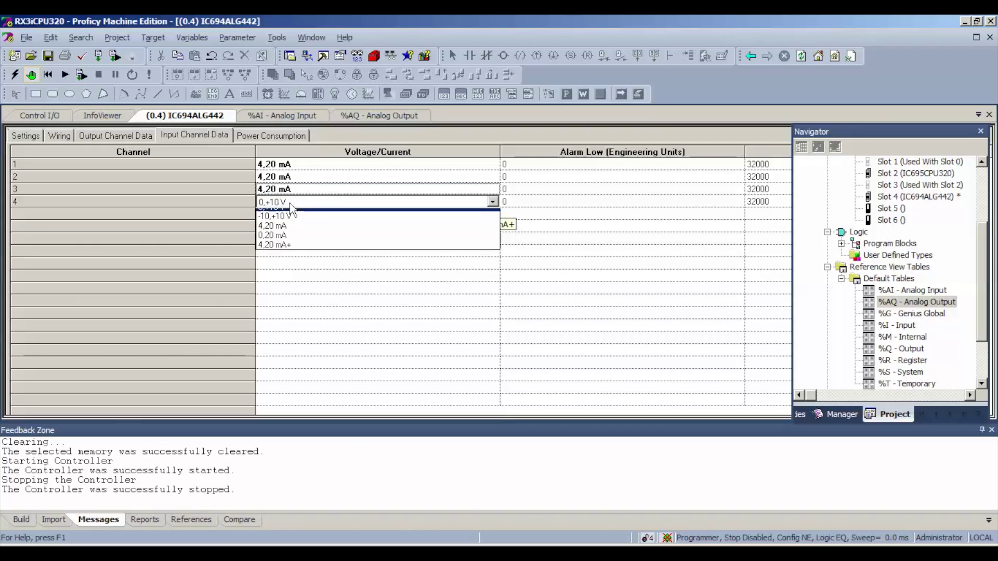
{"action": "left_click", "coordinate": [294, 233]}
{"action": "left_click", "coordinate": [292, 242]}
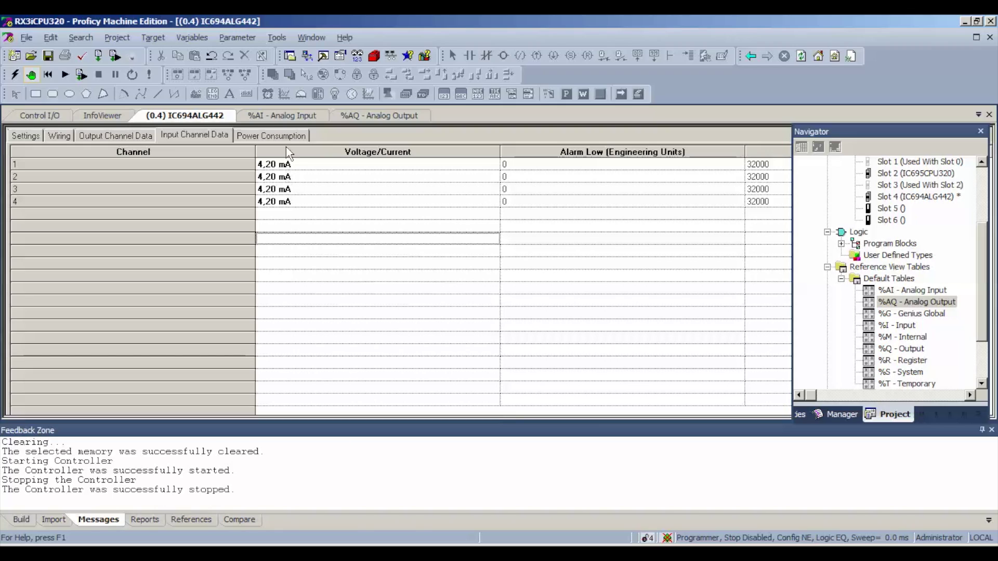
Clear the Controller Fault Table and IO Fault Table from the controller's memory.
{"action": "left_click", "coordinate": [165, 40]}
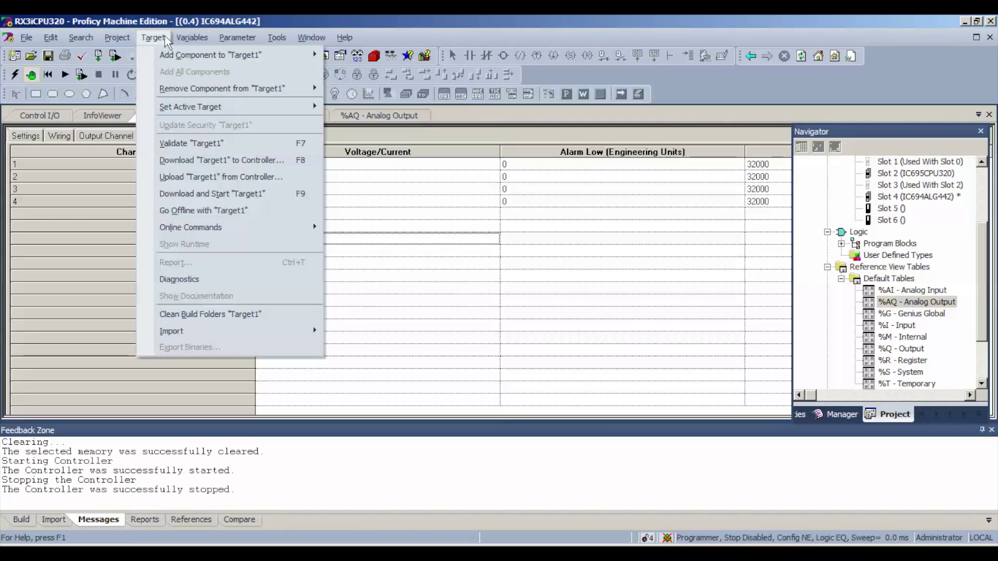
{"action": "mouse_move", "coordinate": [235, 230]}
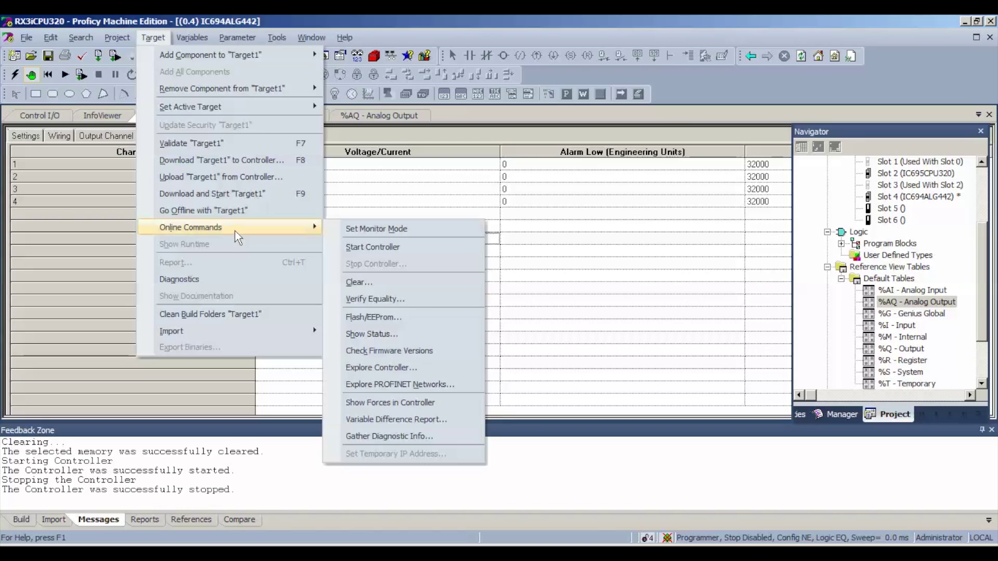
{"action": "left_click", "coordinate": [355, 281]}
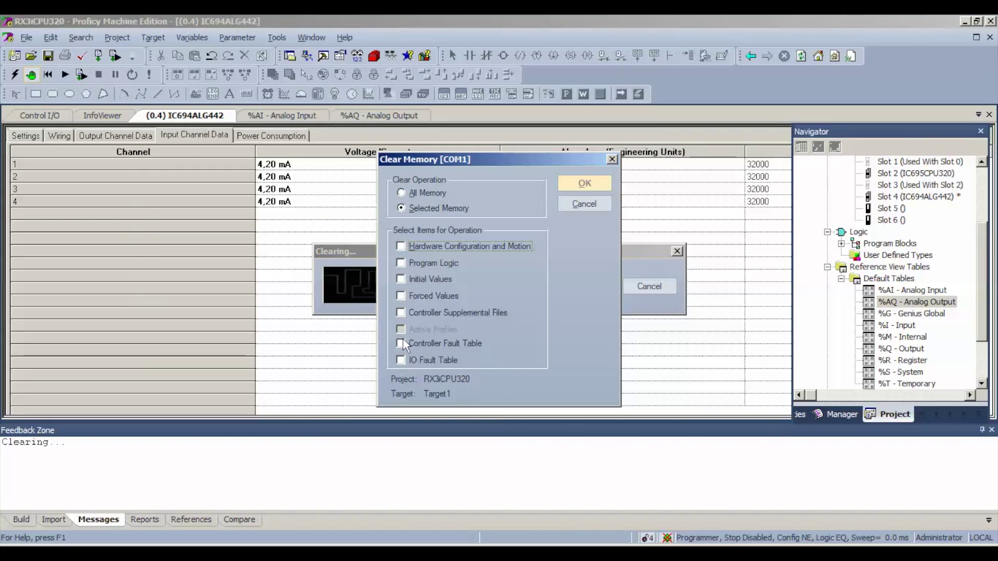
{"action": "left_click", "coordinate": [402, 342]}
{"action": "left_click", "coordinate": [398, 361]}
{"action": "left_click", "coordinate": [571, 184]}
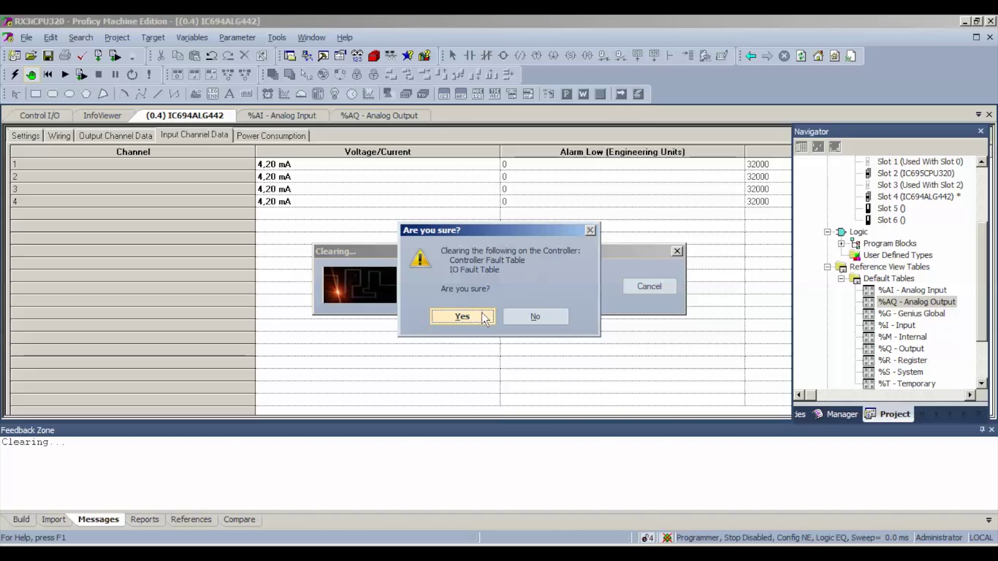
{"action": "left_click", "coordinate": [481, 312]}
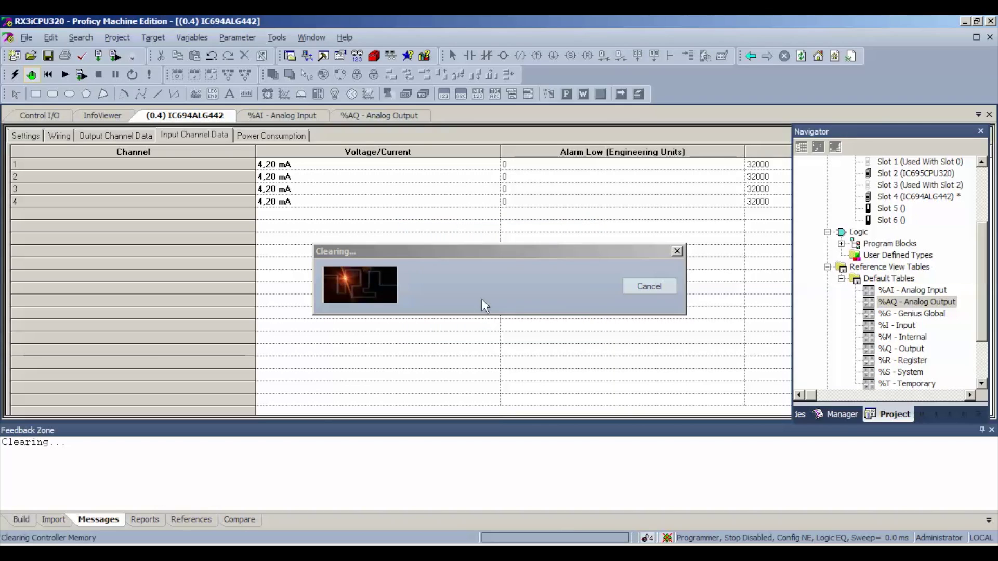
Download the revised hardware configuration and logic, start the controller with outputs enabled, and bring up the %AI - Analog Input table.
{"action": "left_click", "coordinate": [83, 76]}
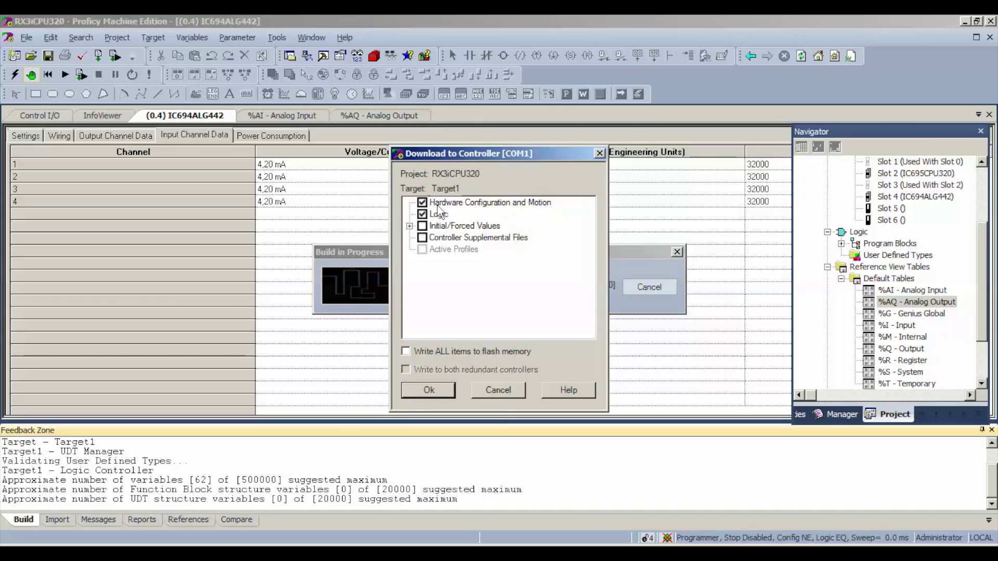
{"action": "left_click", "coordinate": [428, 390]}
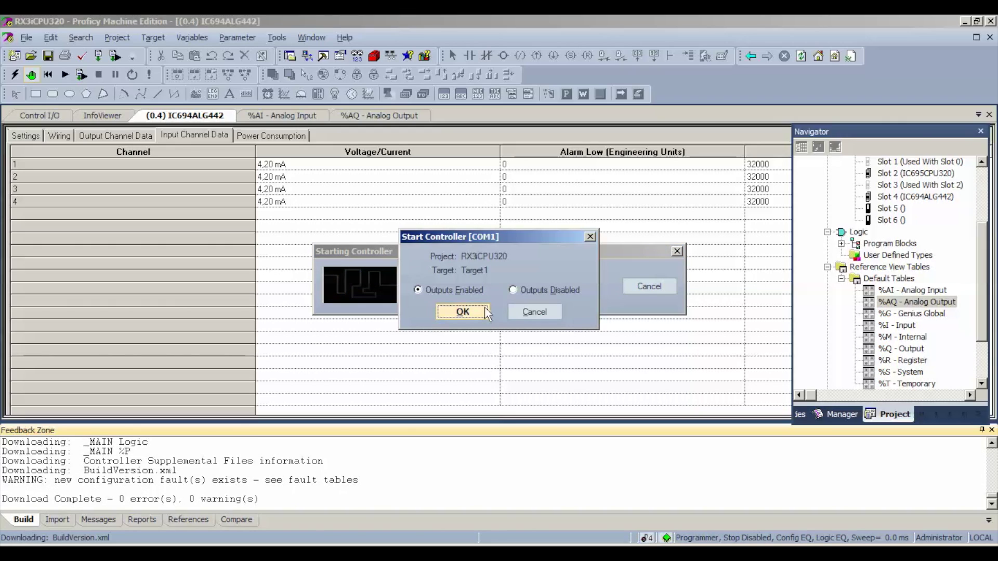
{"action": "left_click", "coordinate": [485, 308]}
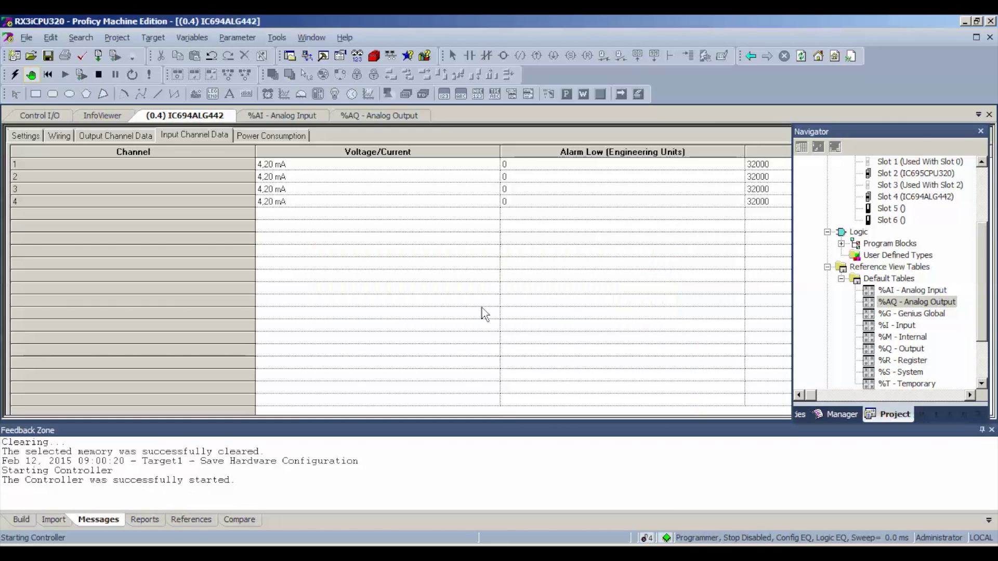
{"action": "left_click", "coordinate": [298, 119]}
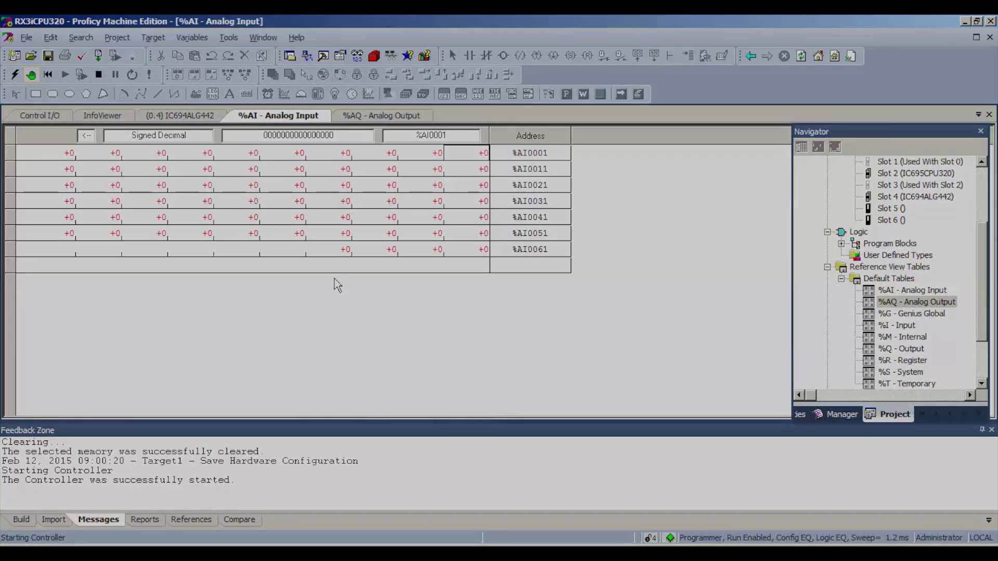